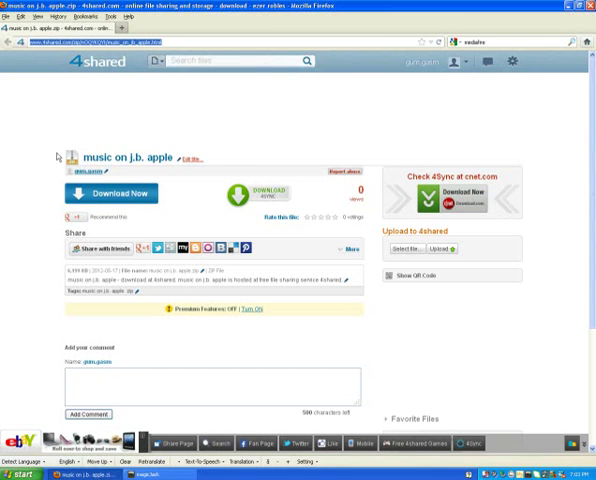
# Request the 'music on j.b. apple' zip on 4shared and start its download after the wait.
pyautogui.click(148, 201)
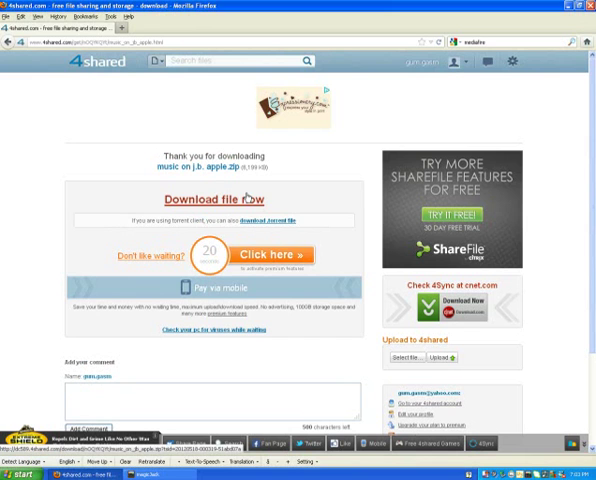
pyautogui.click(243, 200)
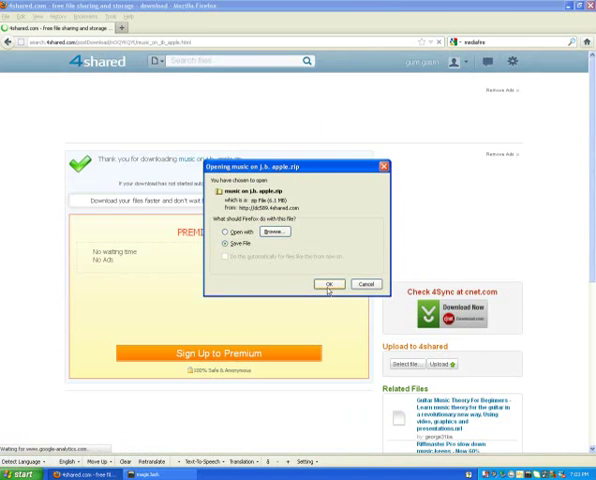
# Save 'music on j.b. apple(1).zip' (6.1 MB) with Firefox and close the Downloads window.
pyautogui.click(328, 286)
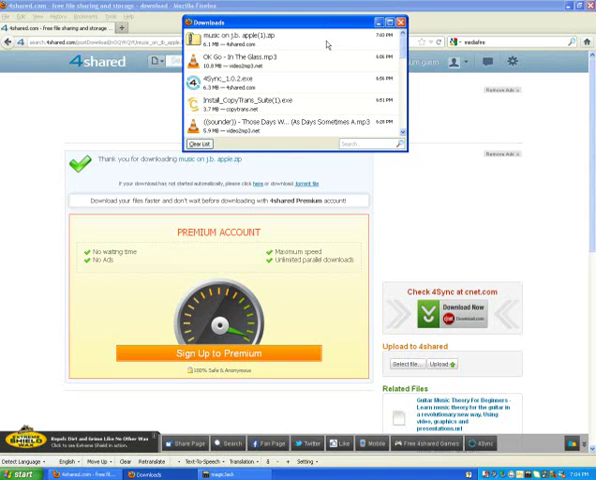
pyautogui.click(401, 22)
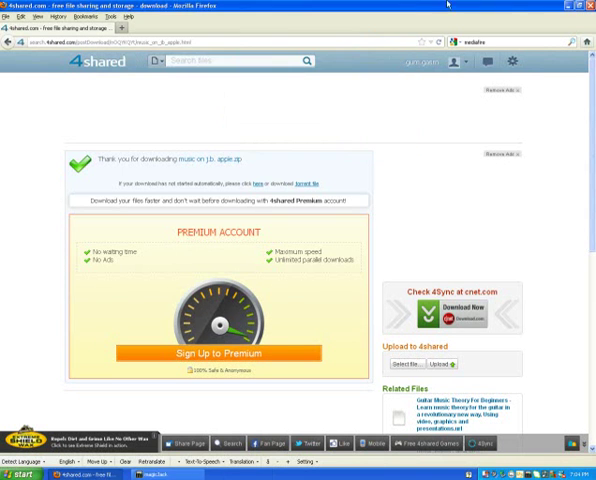
# Close Firefox and open the Downloads folder under My Documents.
pyautogui.click(590, 6)
pyautogui.click(20, 474)
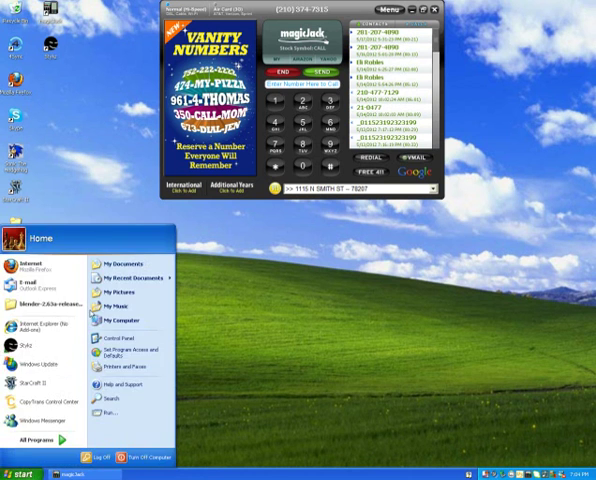
pyautogui.click(125, 264)
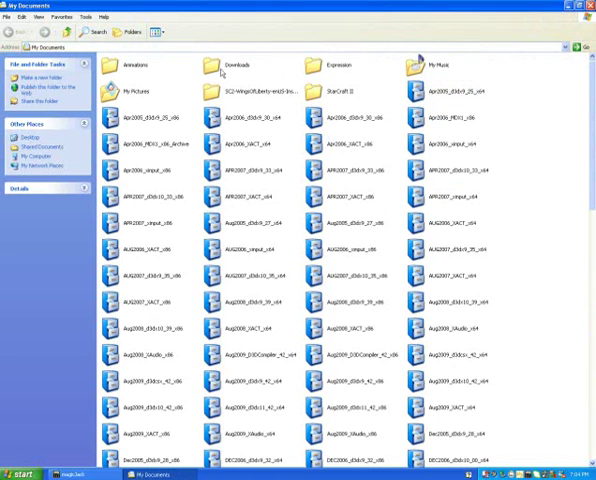
pyautogui.doubleClick(290, 85)
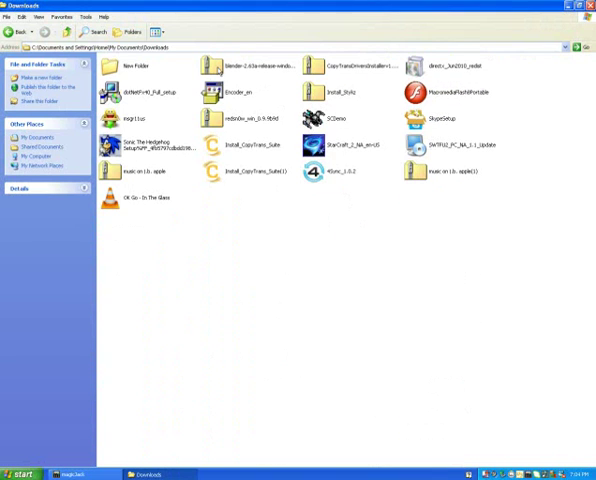
# Open the zip and its CopyTrans drivers installer folder, then run the installer.
pyautogui.doubleClick(140, 168)
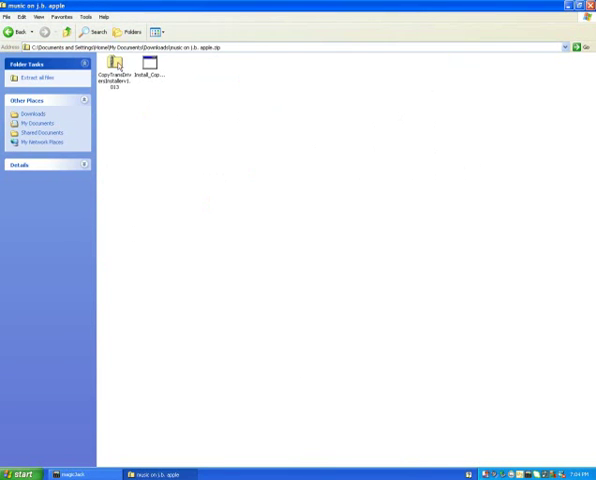
pyautogui.doubleClick(115, 68)
pyautogui.doubleClick(115, 68)
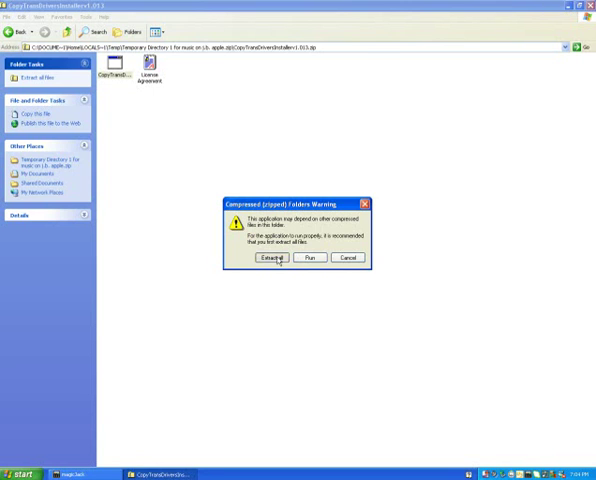
# Extract all CopyTrans drivers installer files with the Extraction Wizard and show the extracted folder.
pyautogui.click(272, 258)
pyautogui.click(163, 196)
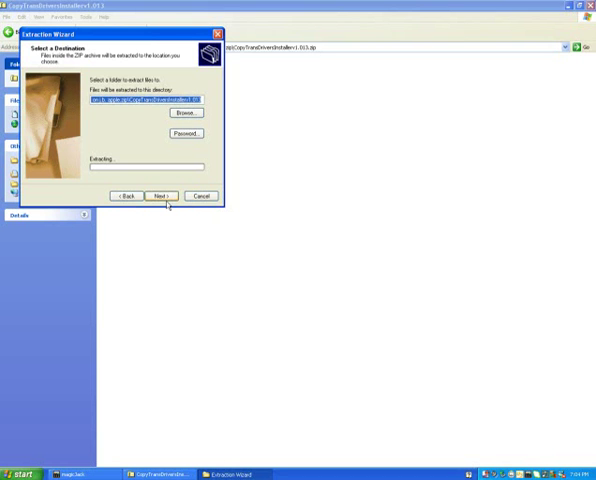
pyautogui.click(163, 196)
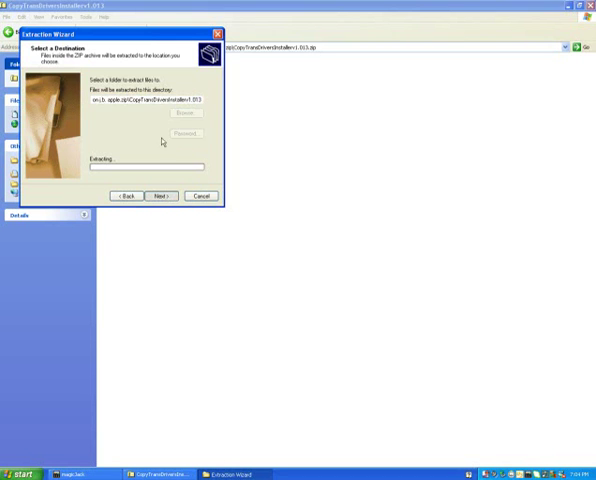
pyautogui.click(162, 196)
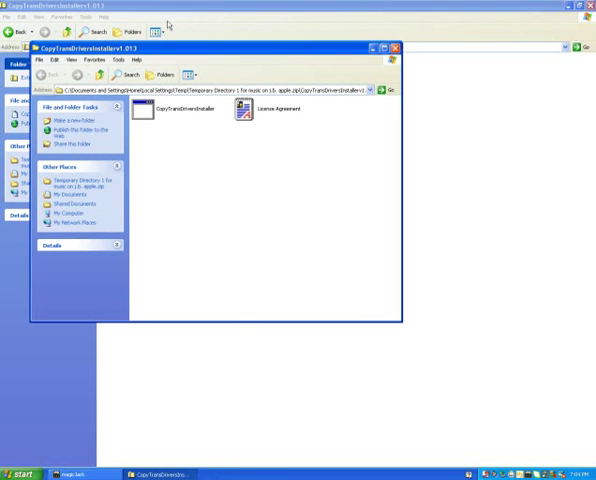
pyautogui.click(175, 110)
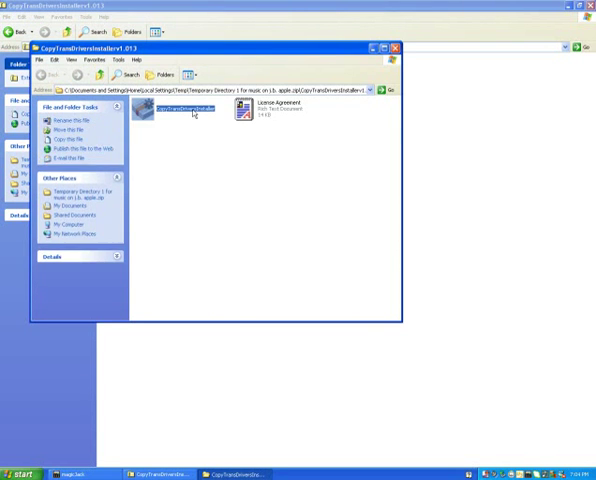
pyautogui.doubleClick(194, 115)
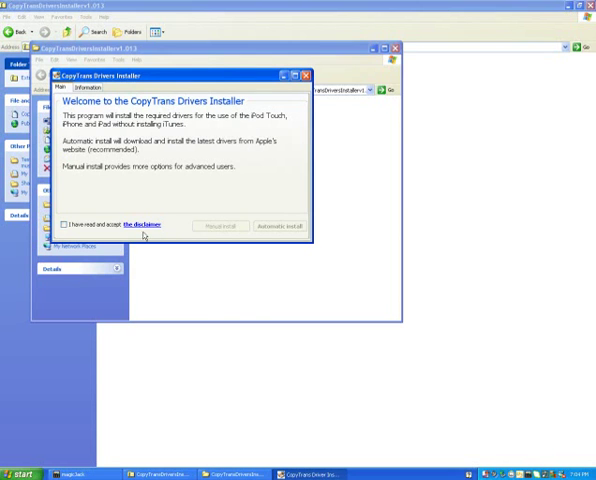
pyautogui.click(64, 224)
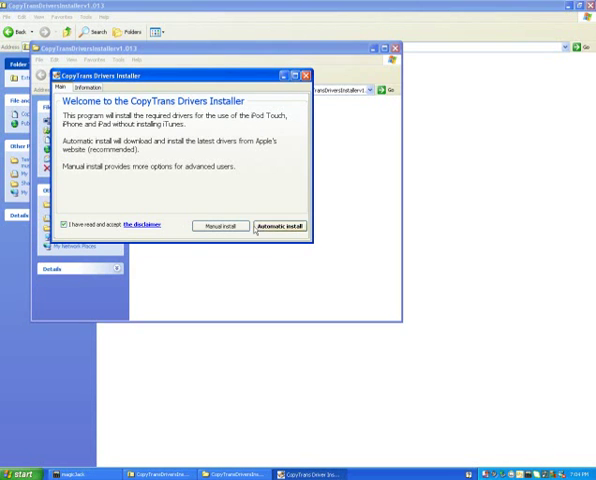
pyautogui.click(280, 226)
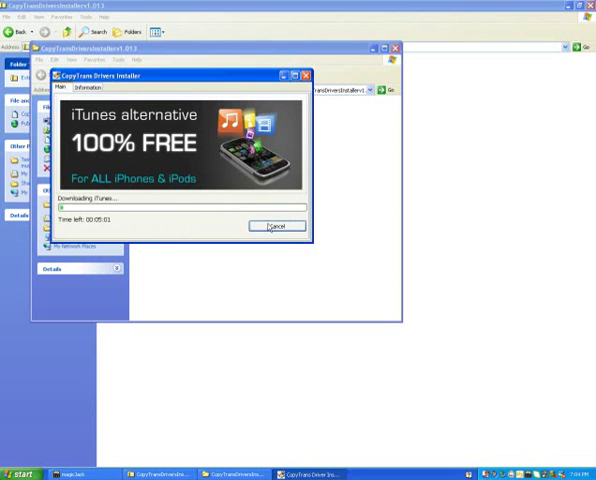
pyautogui.click(276, 226)
pyautogui.click(280, 252)
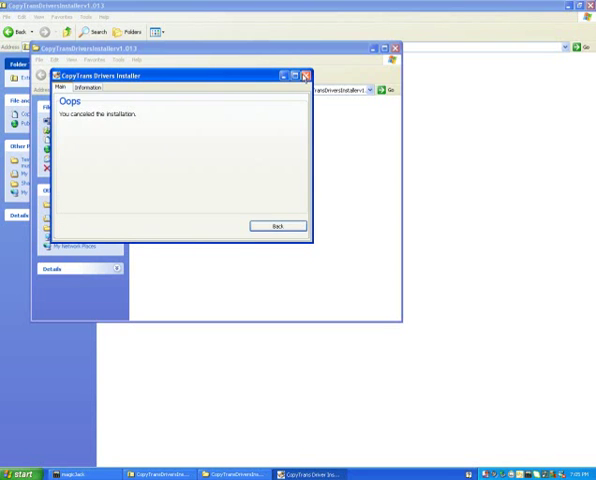
pyautogui.click(306, 76)
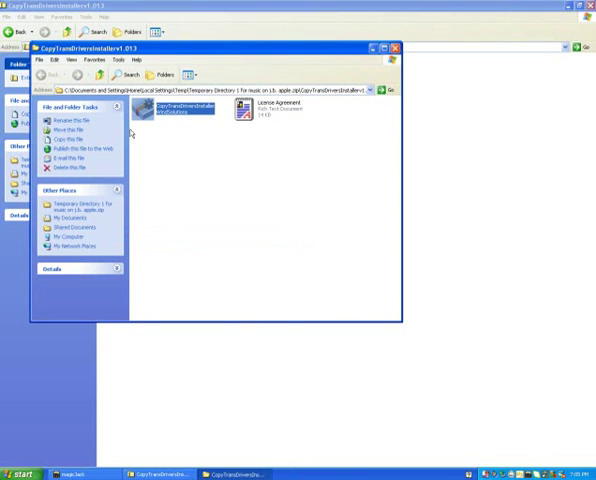
# Close the extracted installer folder window and minimize the zip folder window.
pyautogui.click(396, 48)
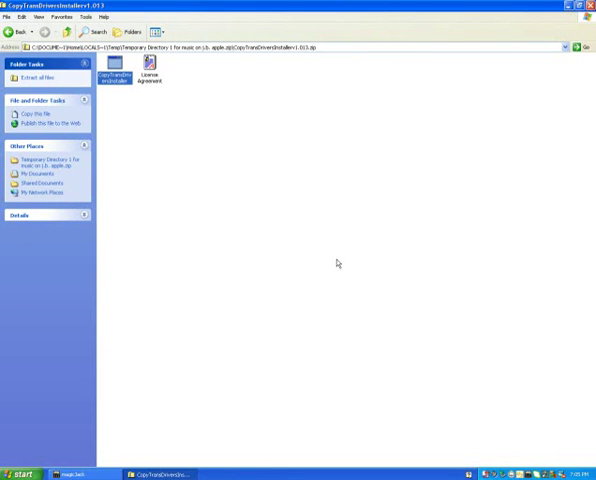
pyautogui.click(570, 8)
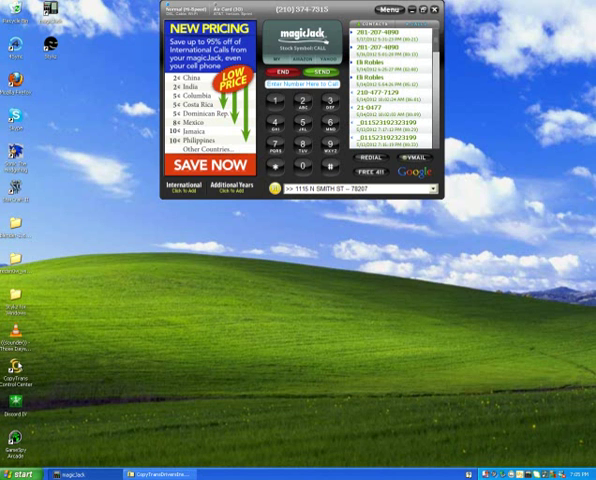
# Launch CopyTrans Manager from Control Center and cancel the Scanner and Camera Wizard.
pyautogui.click(15, 368)
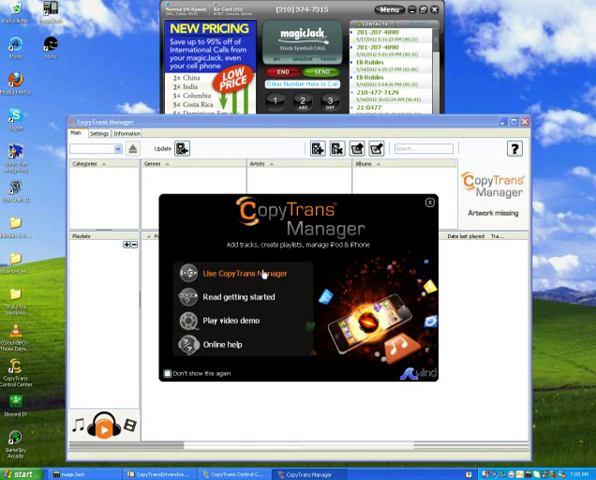
pyautogui.click(268, 276)
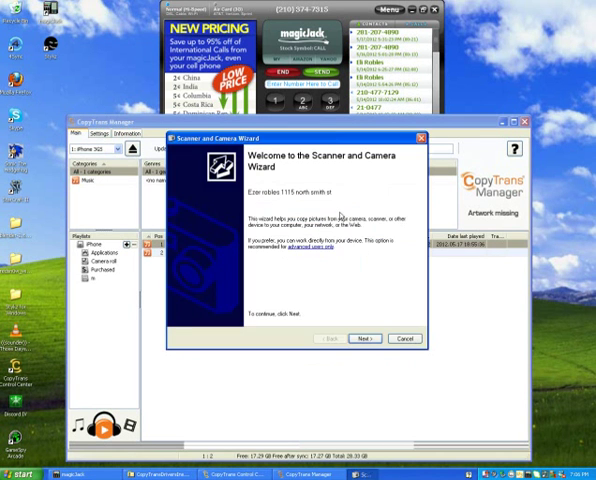
pyautogui.click(420, 138)
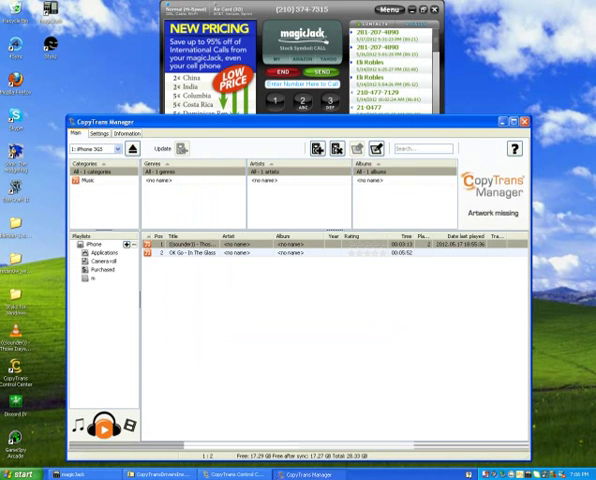
# Search Google for 'youtube to mp3' using the Firefox search box suggestion.
pyautogui.press('super')
pyautogui.click(204, 195)
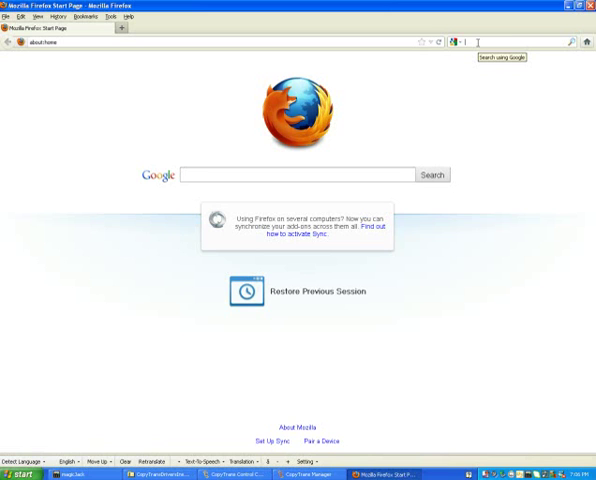
pyautogui.click(478, 42)
pyautogui.write('y')
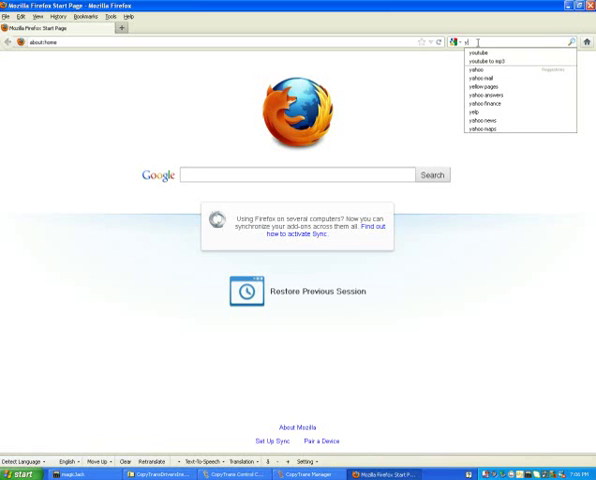
pyautogui.press('Down')
pyautogui.press('Down')
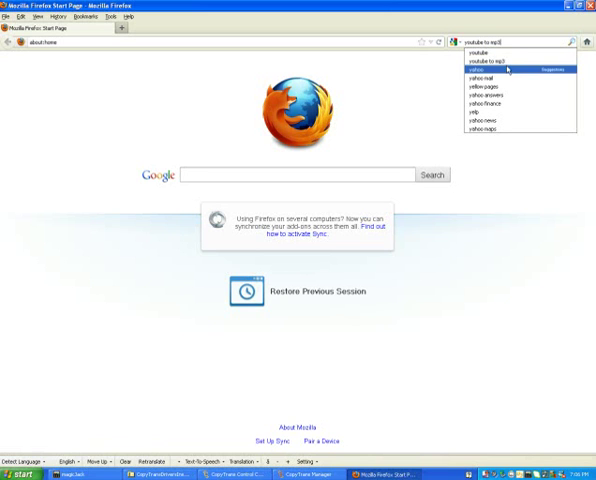
pyautogui.click(509, 61)
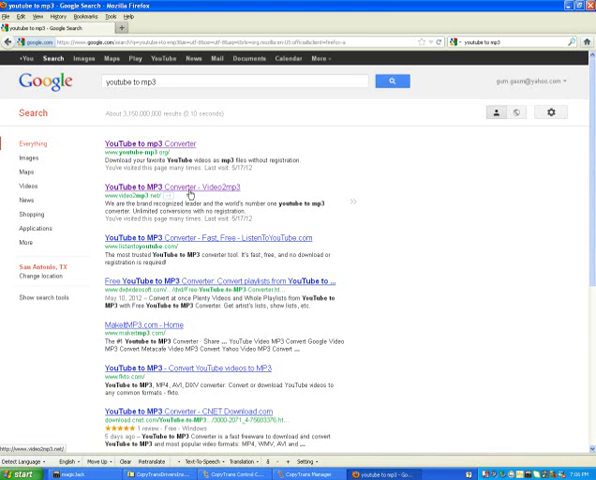
# Open the Video2mp3 result, choose High Quality, and select the video URL field.
pyautogui.click(191, 192)
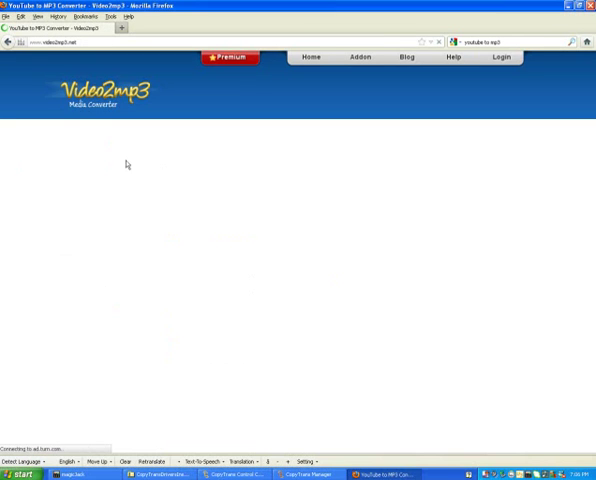
pyautogui.scroll(-3, 193, 404)
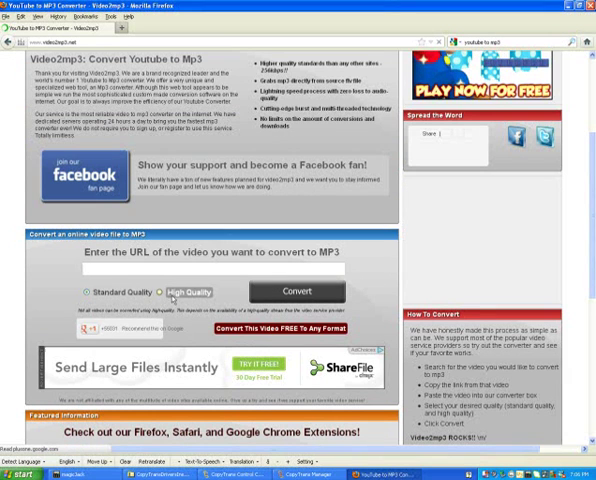
pyautogui.click(158, 291)
pyautogui.click(250, 264)
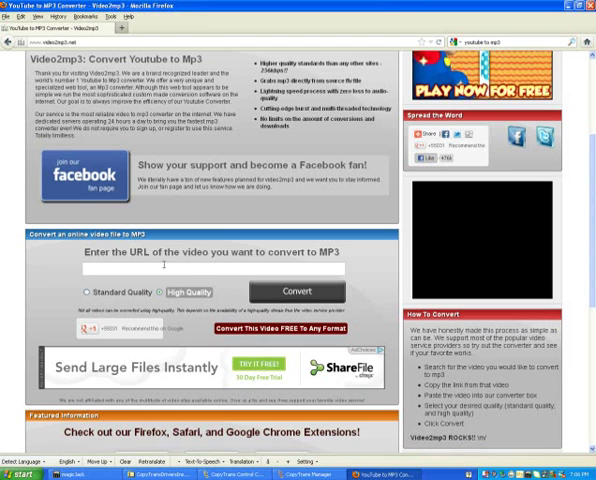
# Close CopyTrans Manager, open Downloads, and drag the OK Go track to Control Center.
pyautogui.click(588, 6)
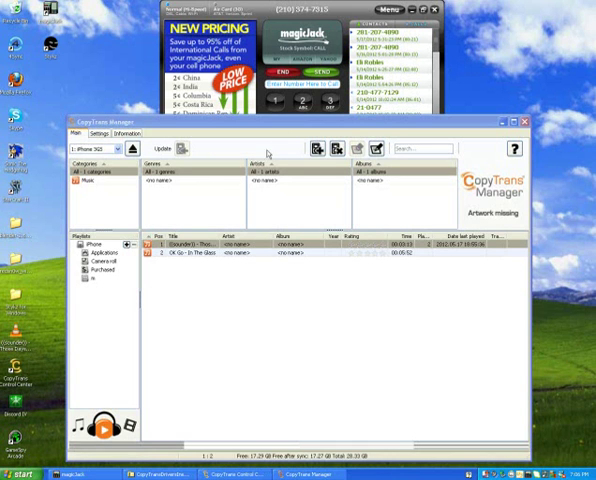
pyautogui.click(527, 122)
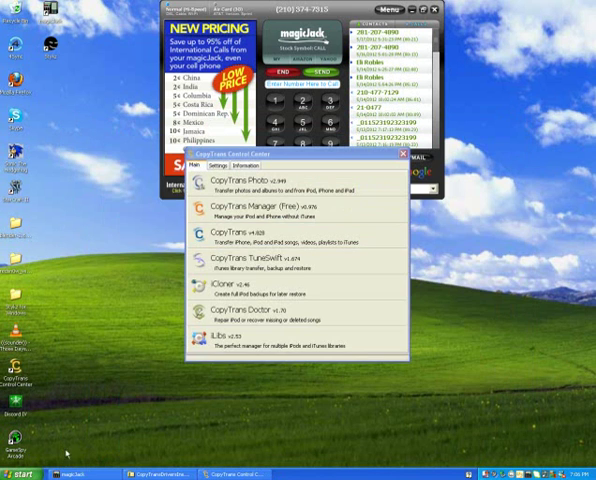
pyautogui.click(20, 473)
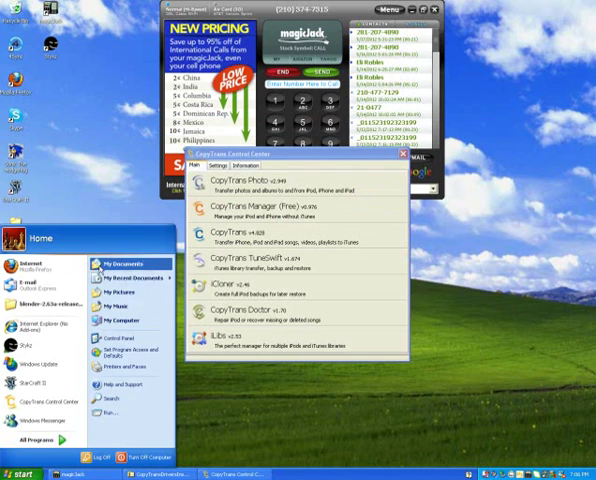
pyautogui.click(123, 263)
pyautogui.doubleClick(213, 64)
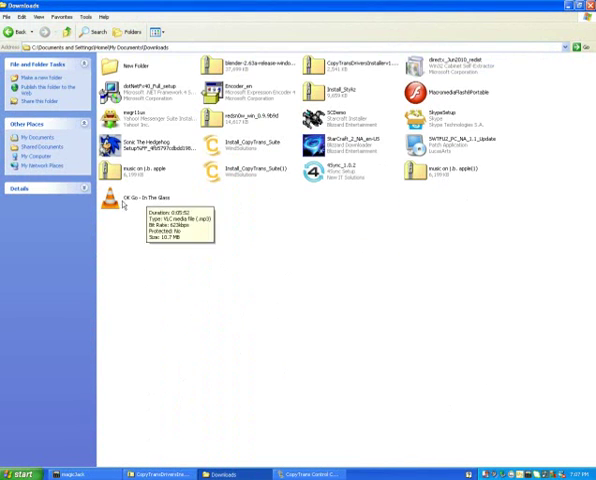
pyautogui.moveTo(140, 202)
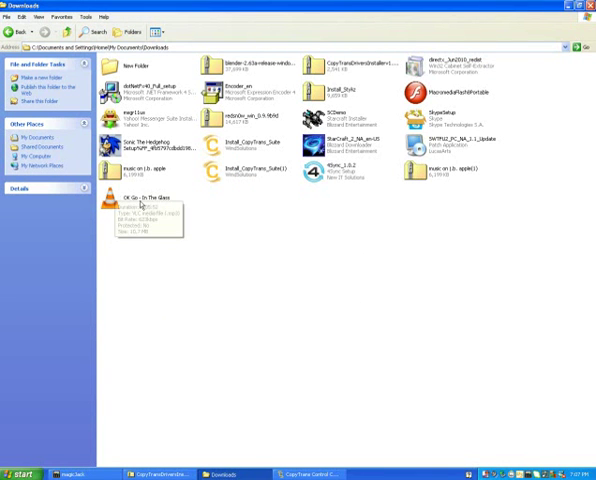
pyautogui.moveTo(110, 200)
pyautogui.mouseDown()
pyautogui.moveTo(299, 439)
pyautogui.moveTo(221, 399)
pyautogui.moveTo(229, 402)
pyautogui.mouseUp()
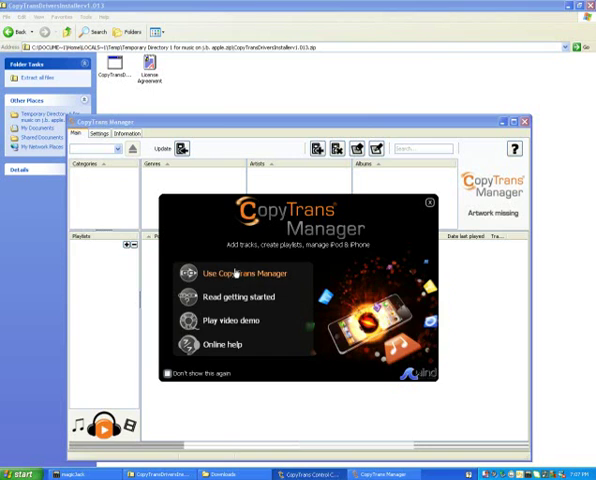
# Reopen Manager on the iPhone 3GS tracks, then close the drivers folder and Manager.
pyautogui.click(235, 272)
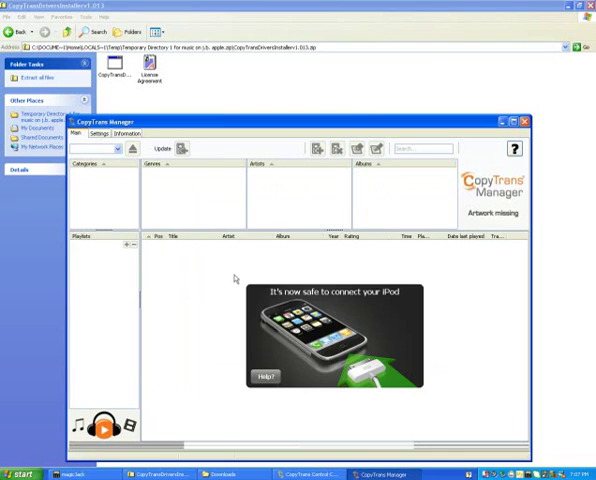
pyautogui.click(118, 150)
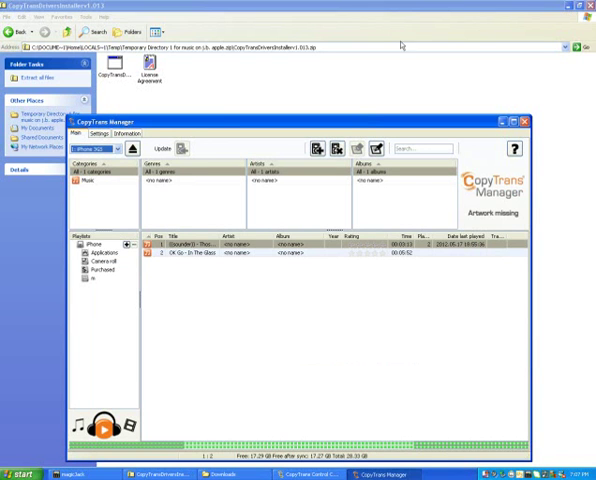
pyautogui.click(588, 6)
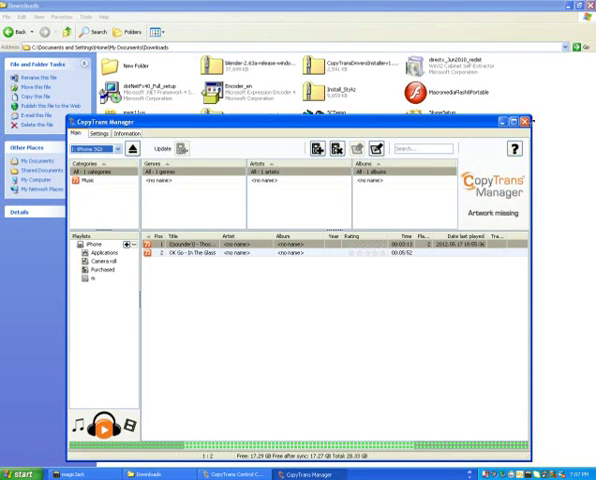
pyautogui.click(524, 122)
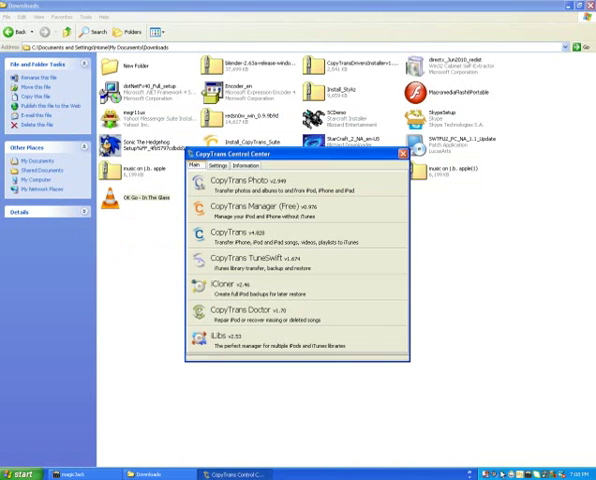
pyautogui.rightClick(488, 473)
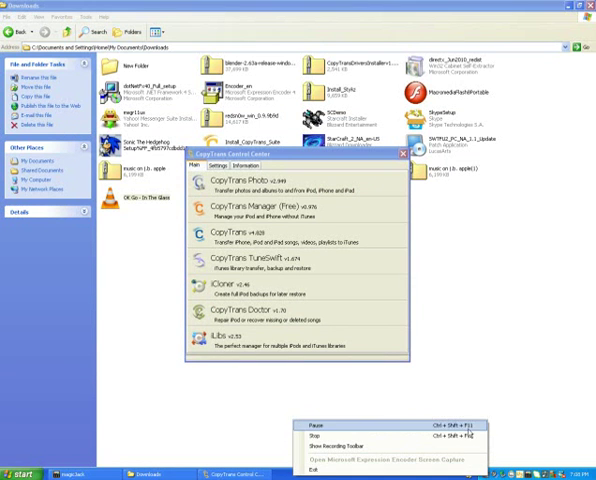